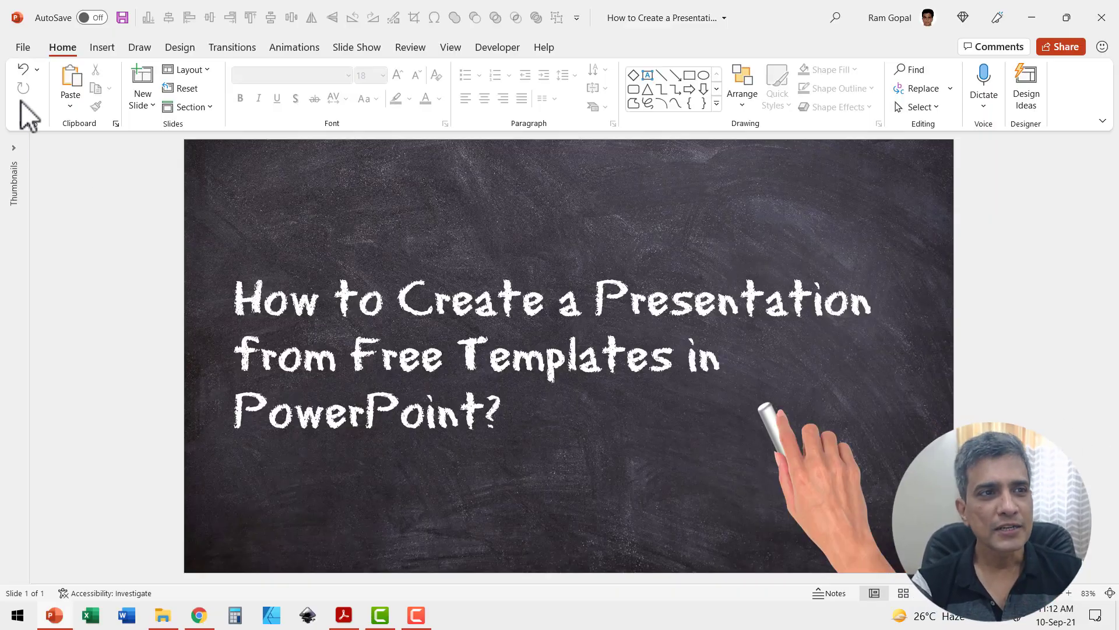
- Go to the File menu to leave the current slide
left_click(24, 48)
- Search the New page's online templates for 'Business presentation'
left_click(46, 107)
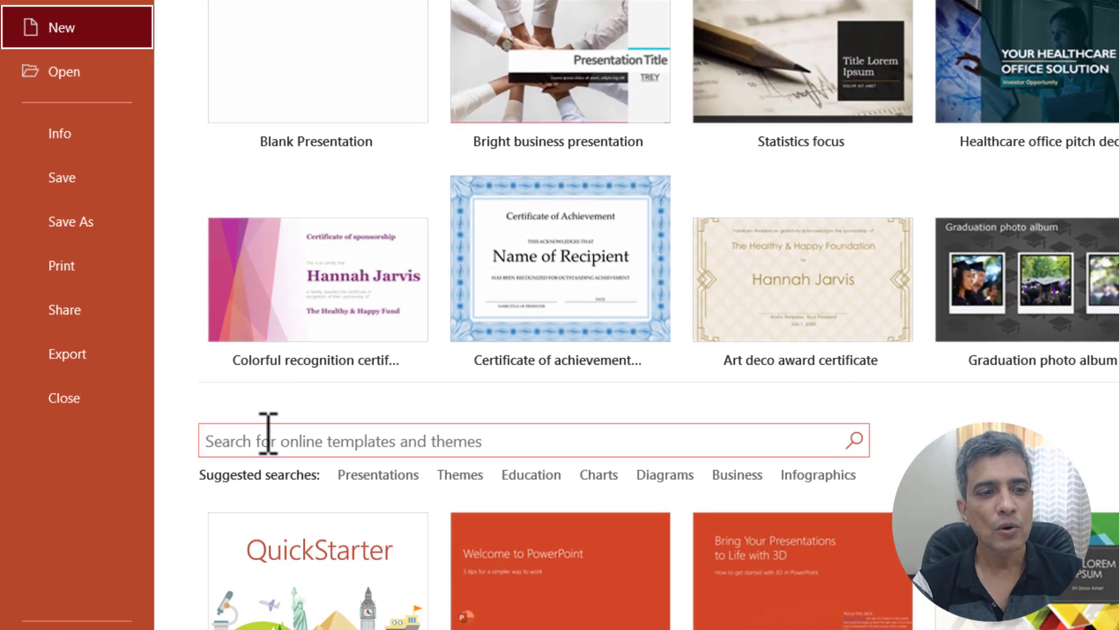
left_click(178, 370)
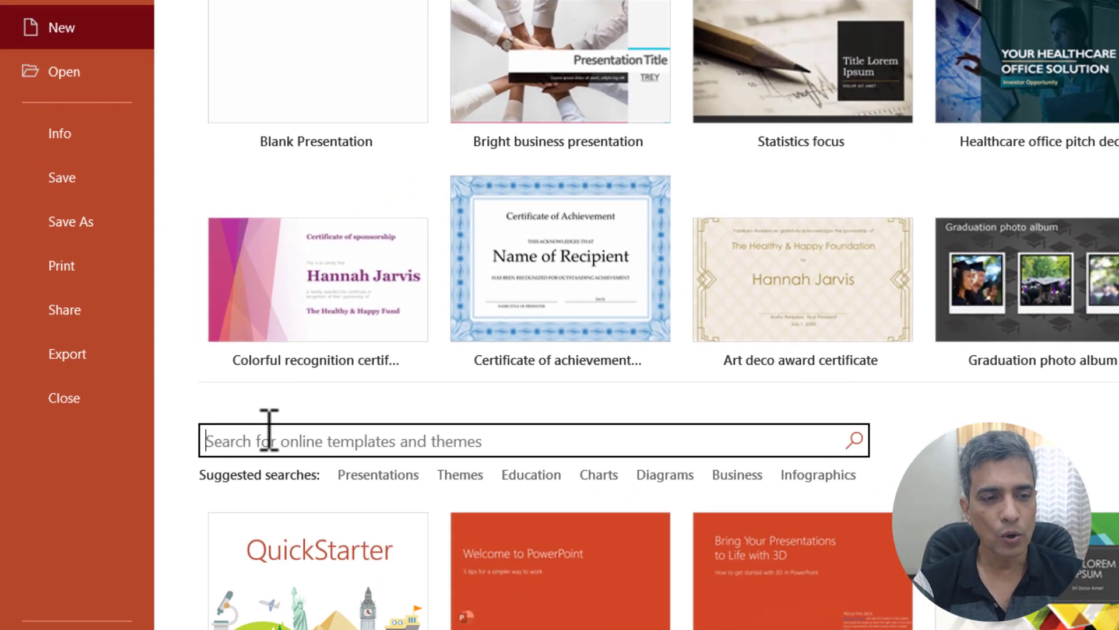
type("Business presentation")
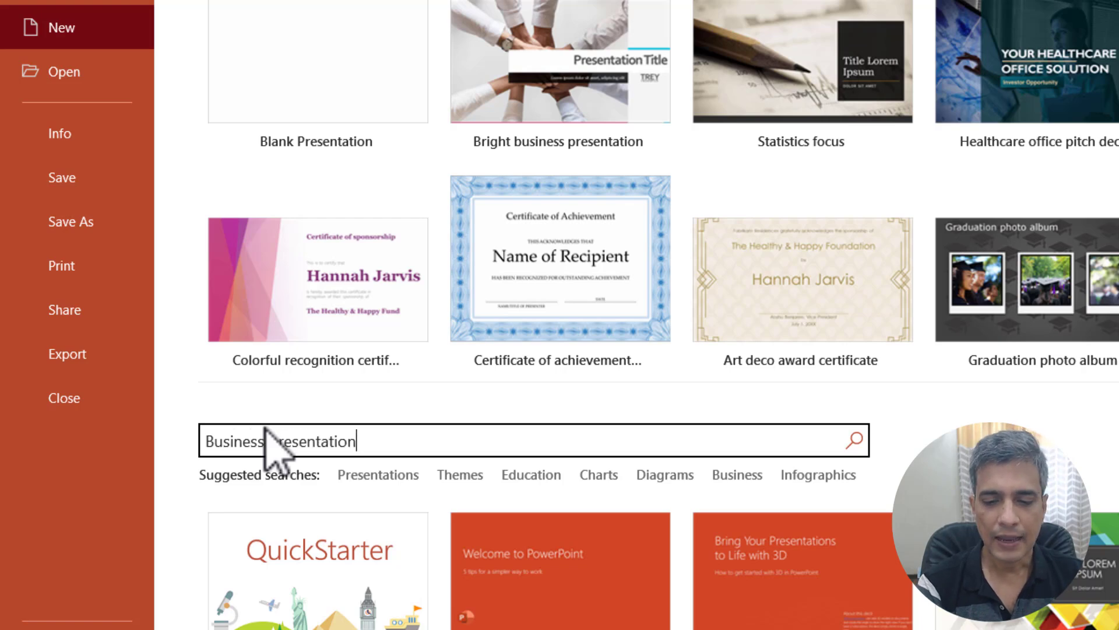
key("Return")
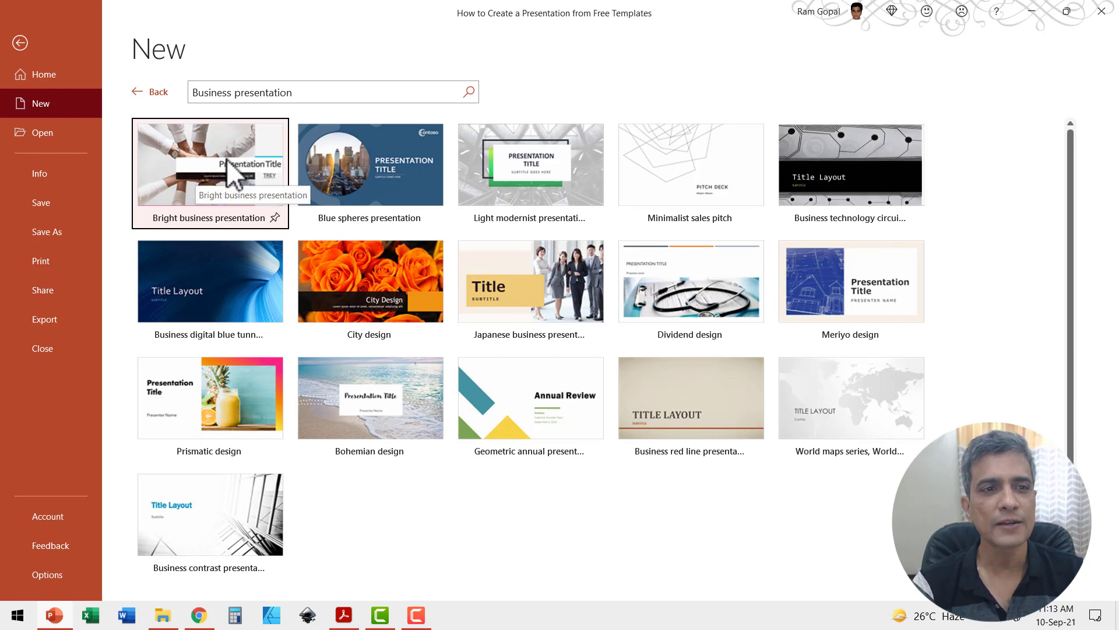
- Preview Bright business presentation, compare the next template, then create from Bright
left_click(227, 159)
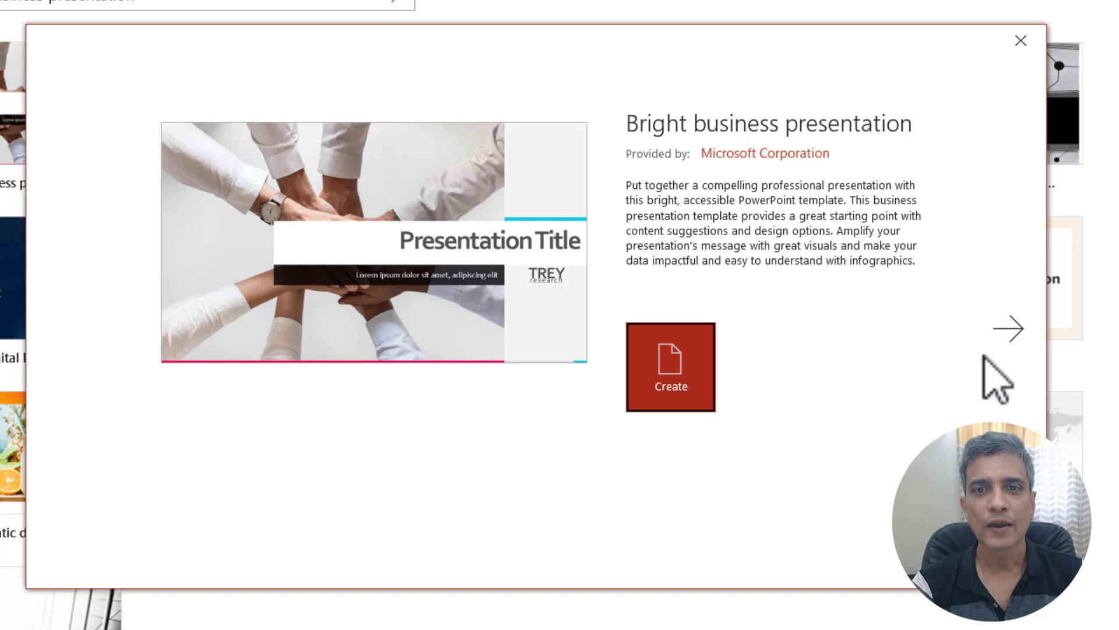
left_click(1011, 329)
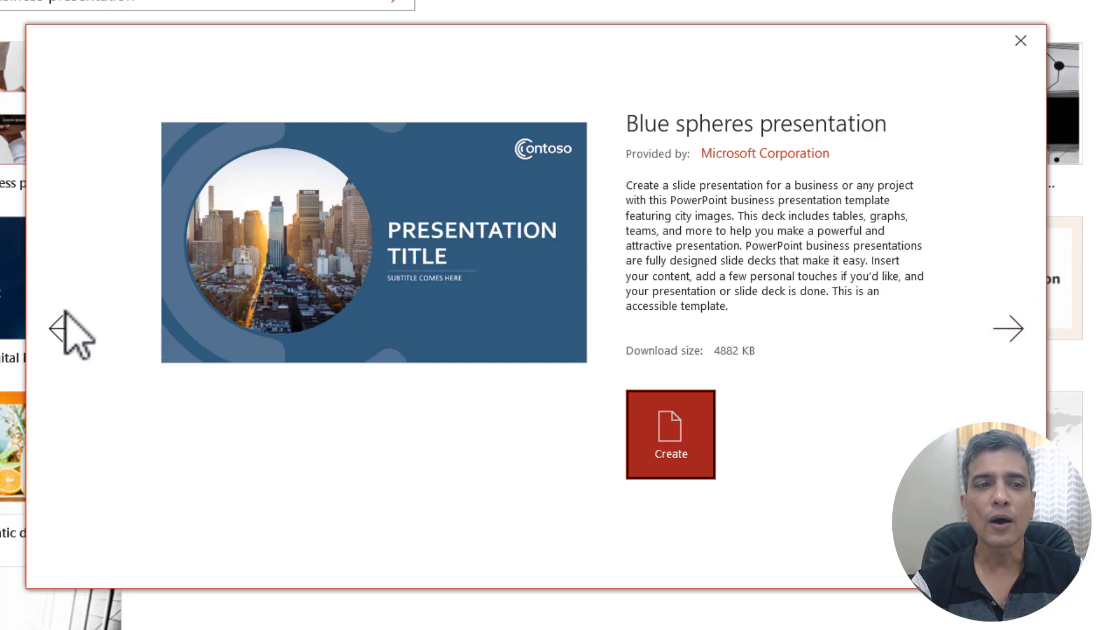
left_click(67, 330)
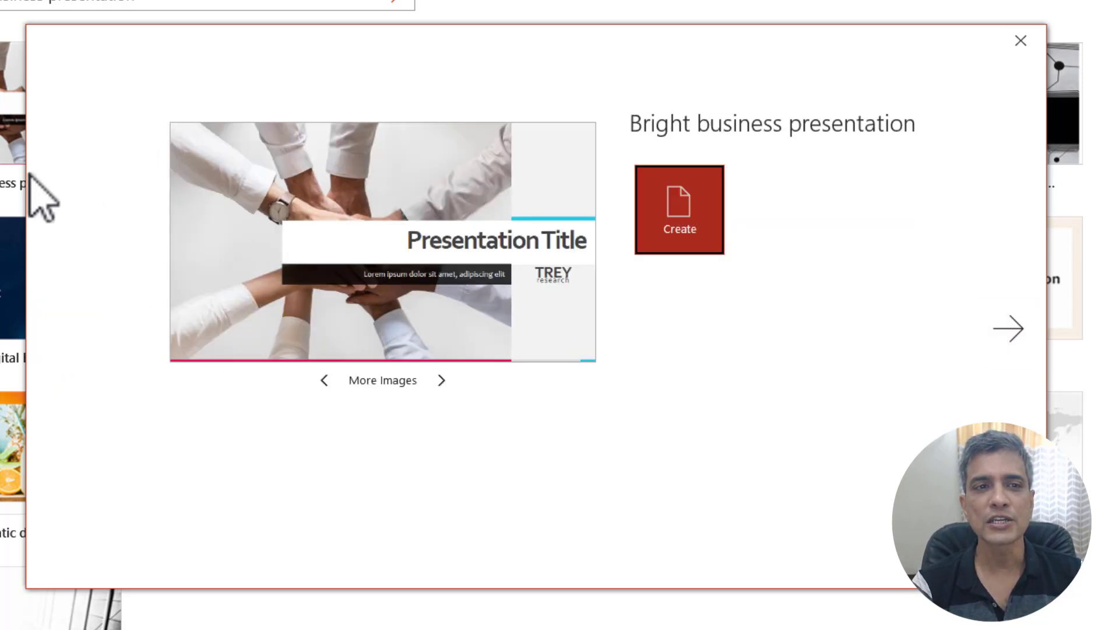
left_click(690, 248)
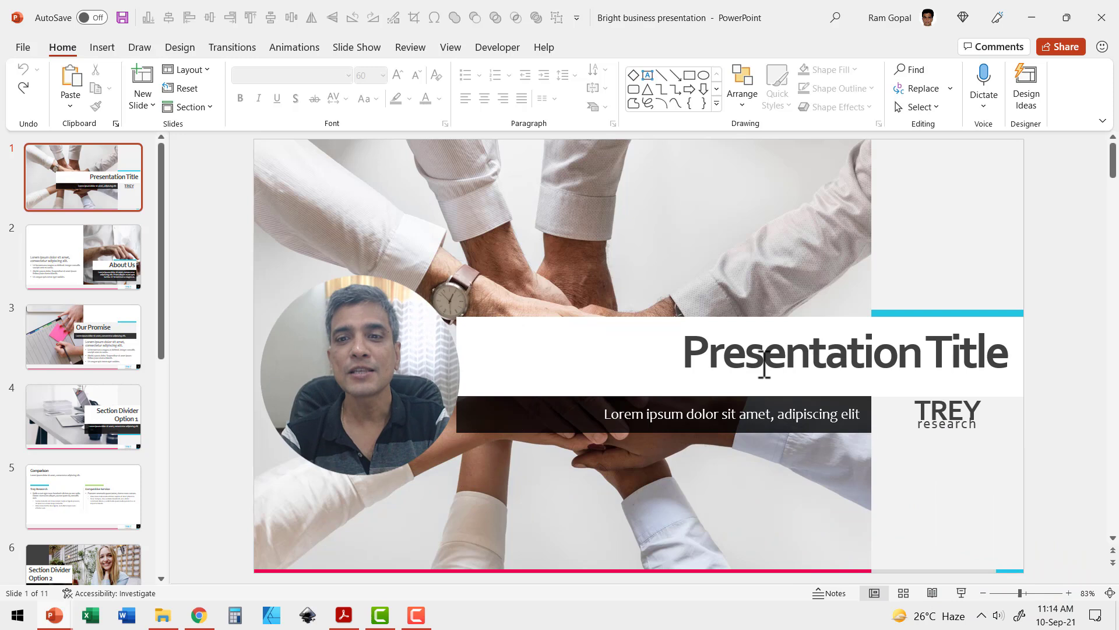
- Retitle slide 1 'Engineering' and replace the subtitle with the presenter's name
left_click(708, 361)
left_click_drag(708, 361, 1072, 356)
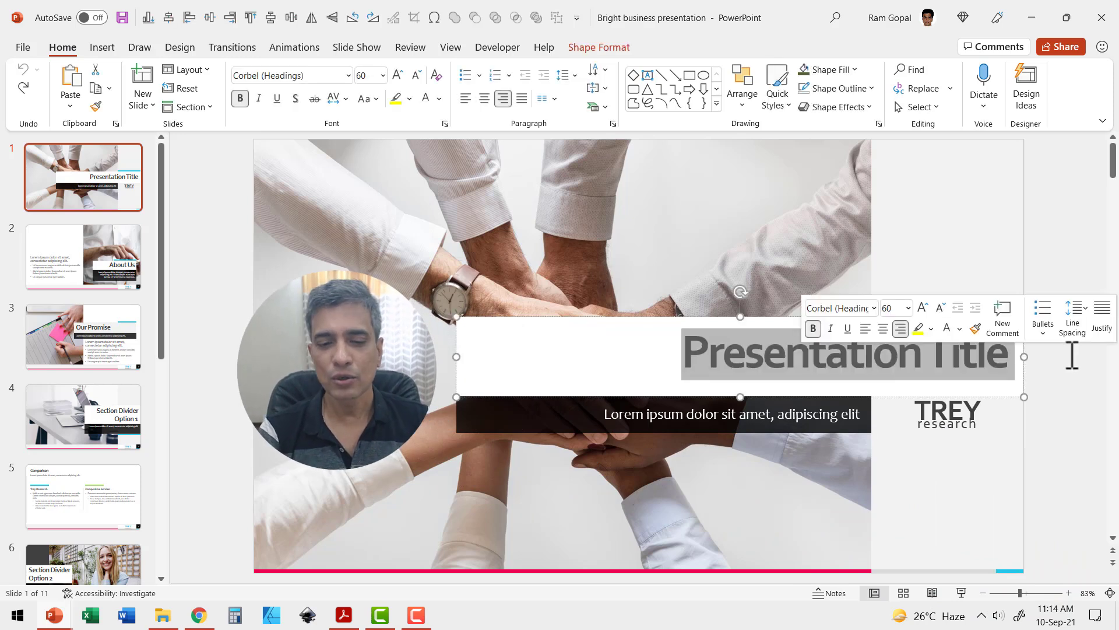
type("Engine")
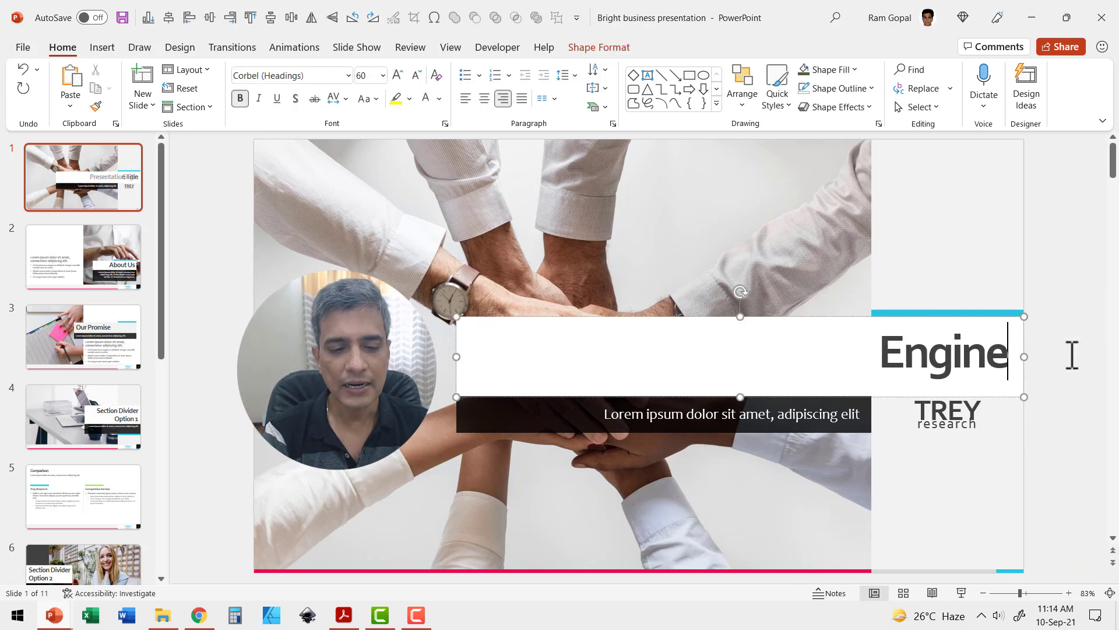
type("ering")
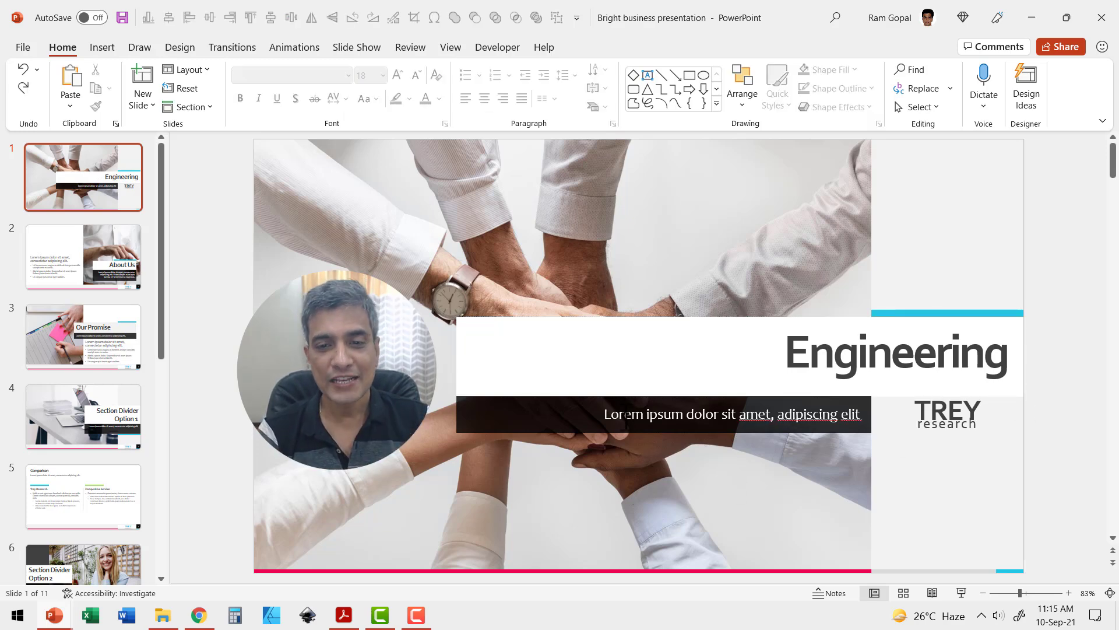
left_click(620, 415)
key("ctrl+a")
type("R")
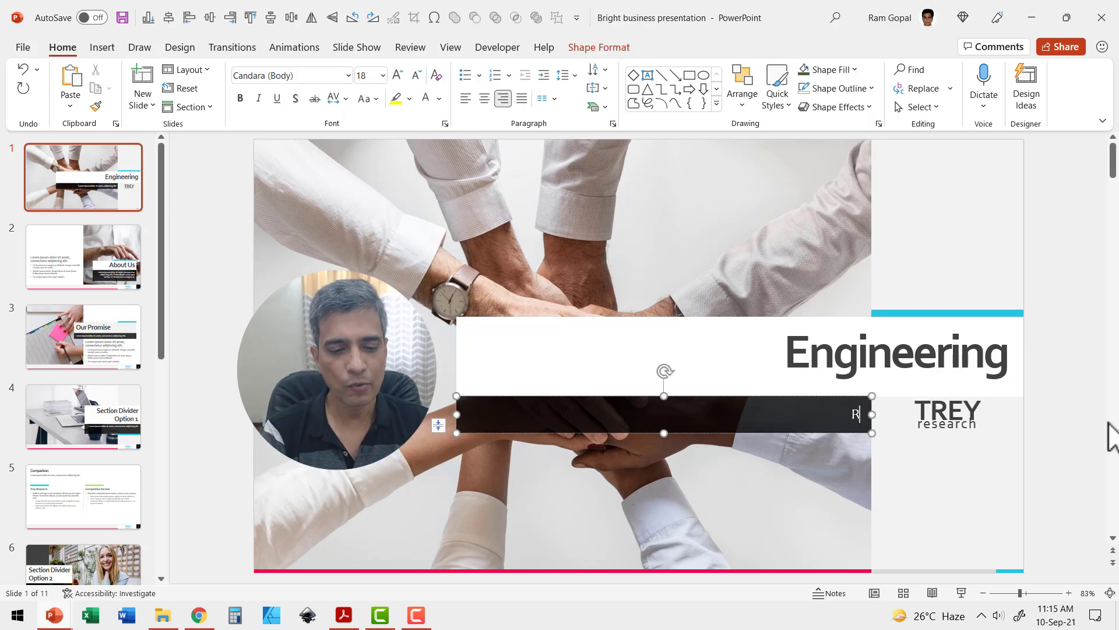
type("amgopal")
left_click(1052, 432)
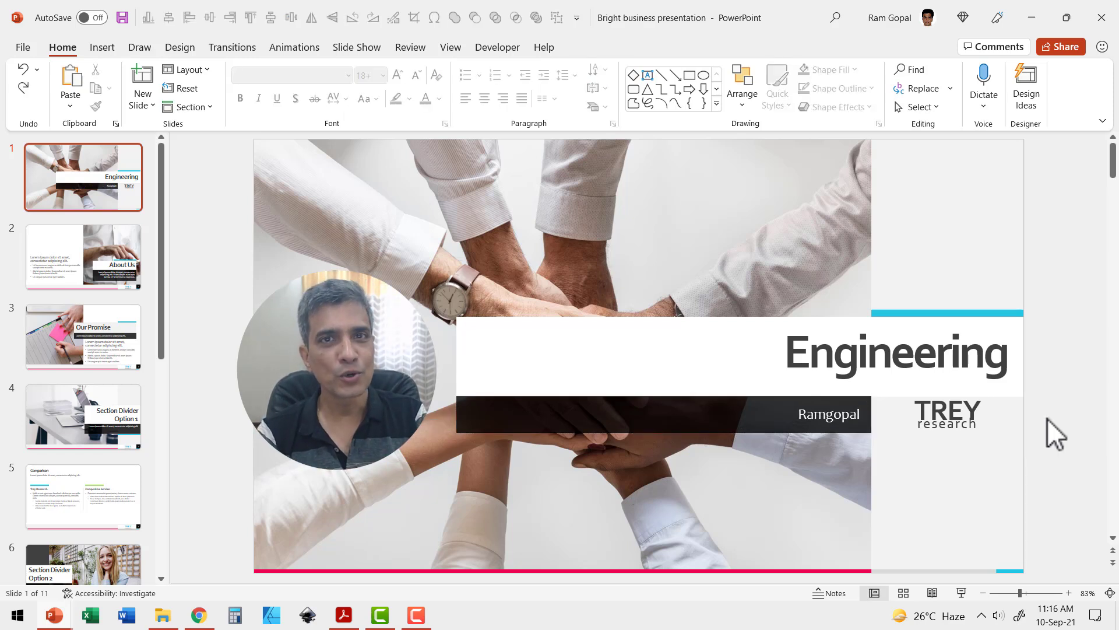
- Delete the TREY research logo from the title slide
left_click(959, 431)
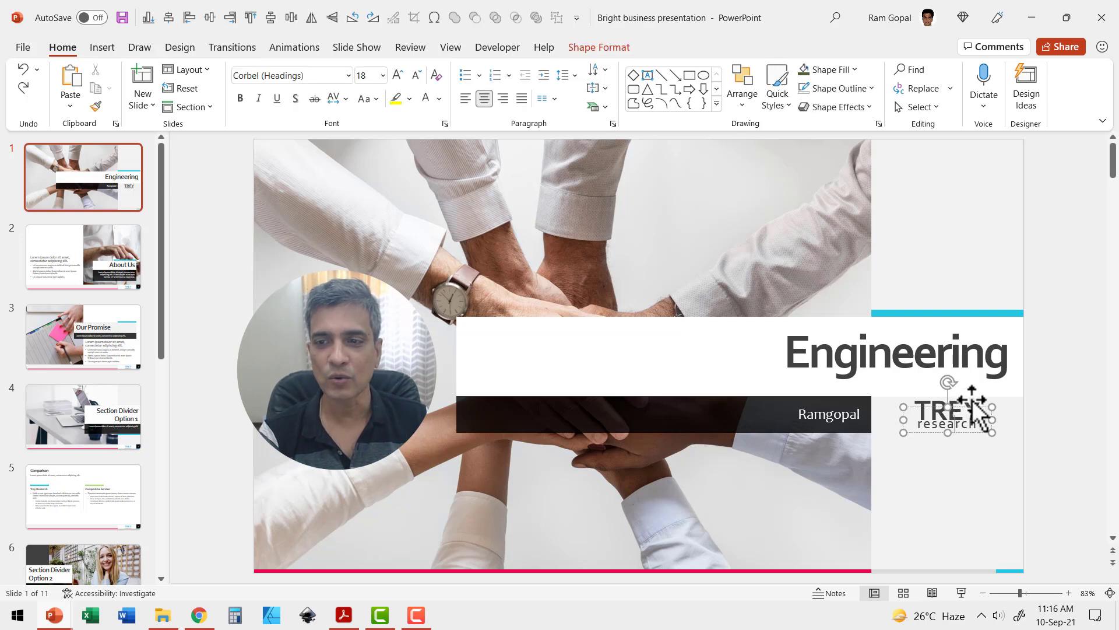
left_click(970, 405)
key("Delete")
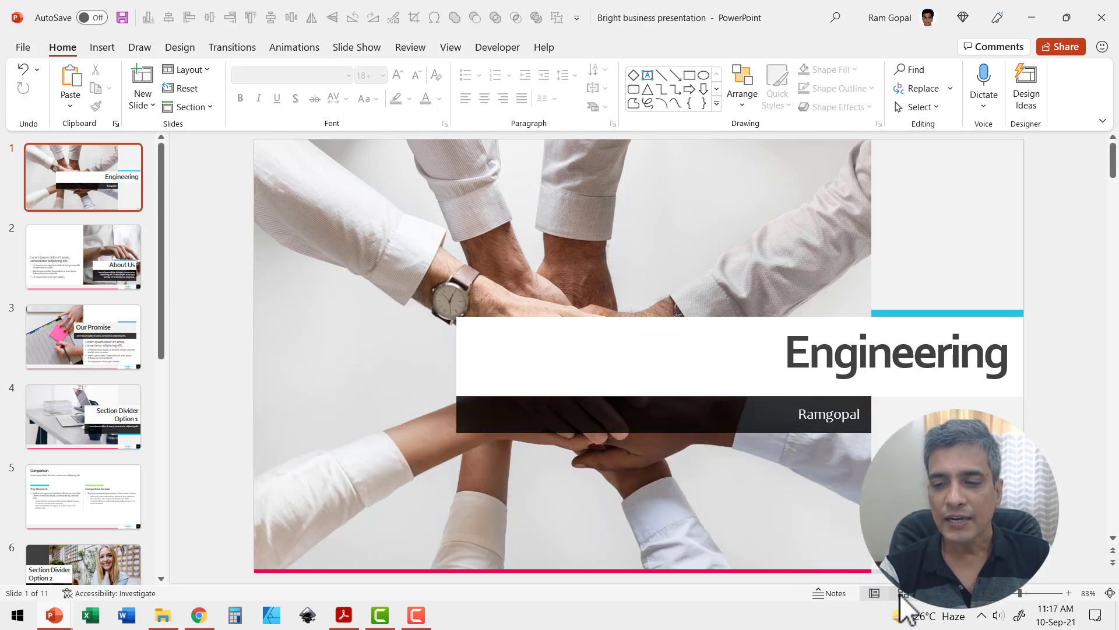
- Browse all 11 slides in Slide Sorter, then open slide 6, Section Divider Option 2
left_click(903, 593)
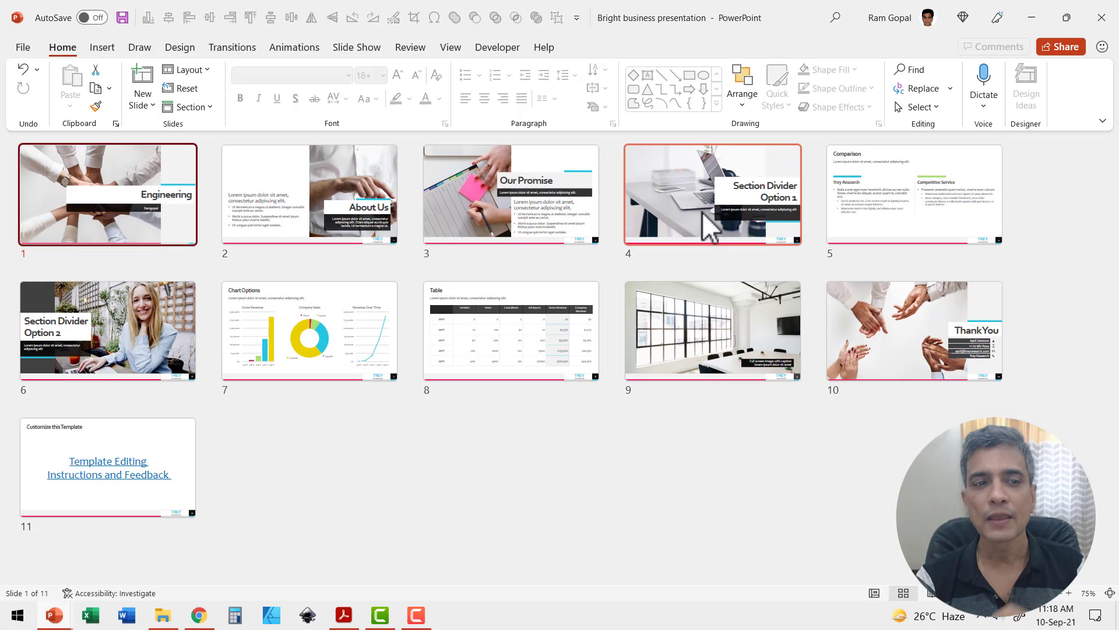
double_click(114, 353)
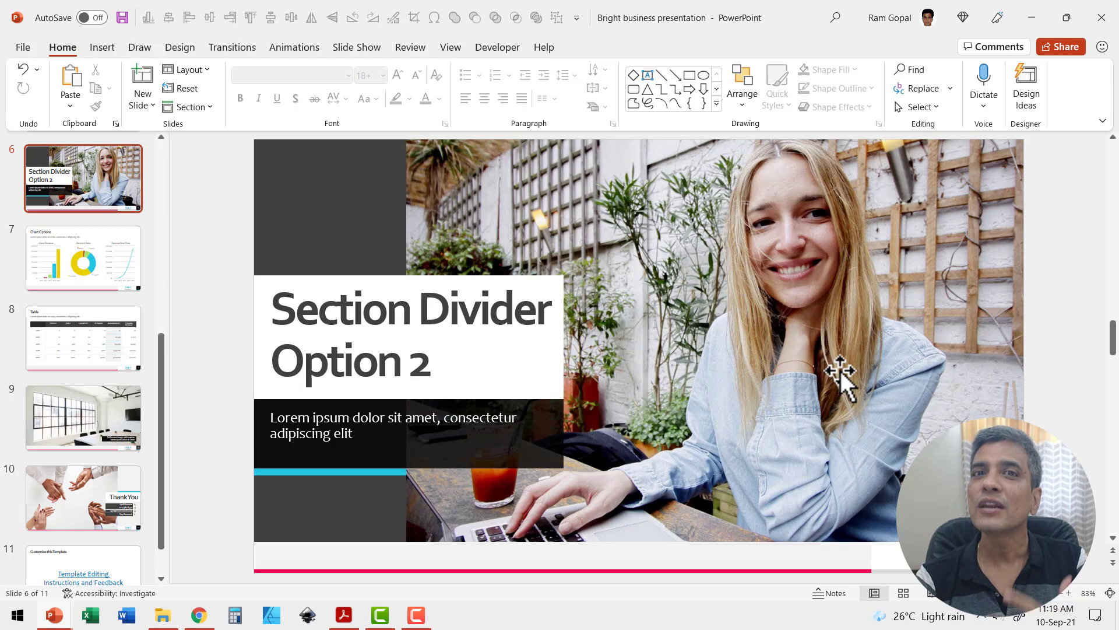
- Replace the woman's photo on slide 6 with an 'Engineering' stock image of a robot arm
left_click(779, 283)
right_click(778, 283)
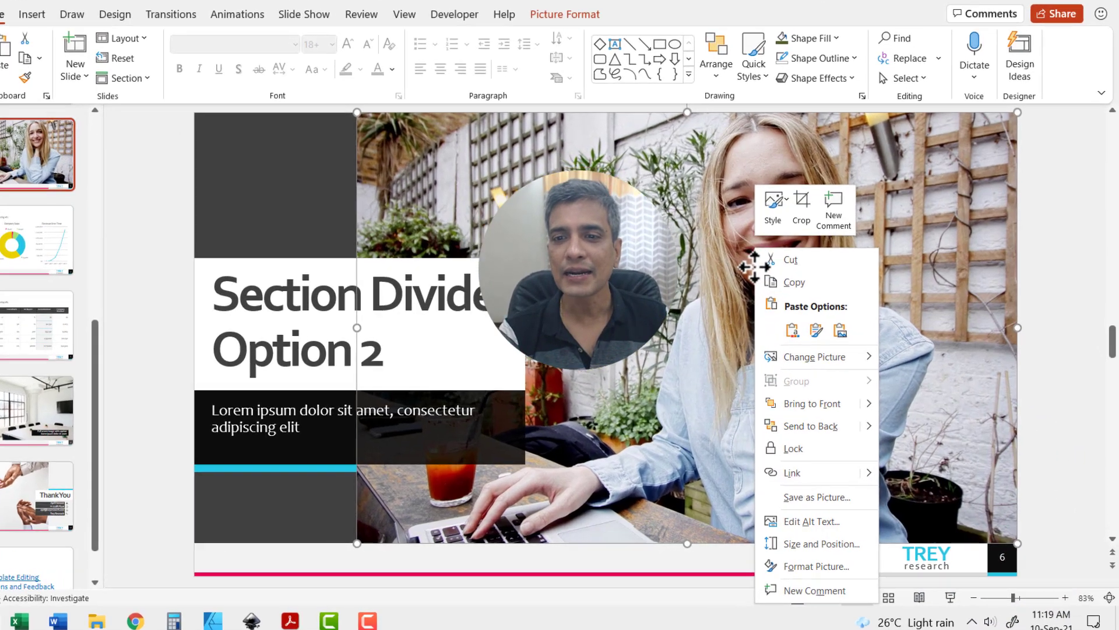
mouse_move(745, 318)
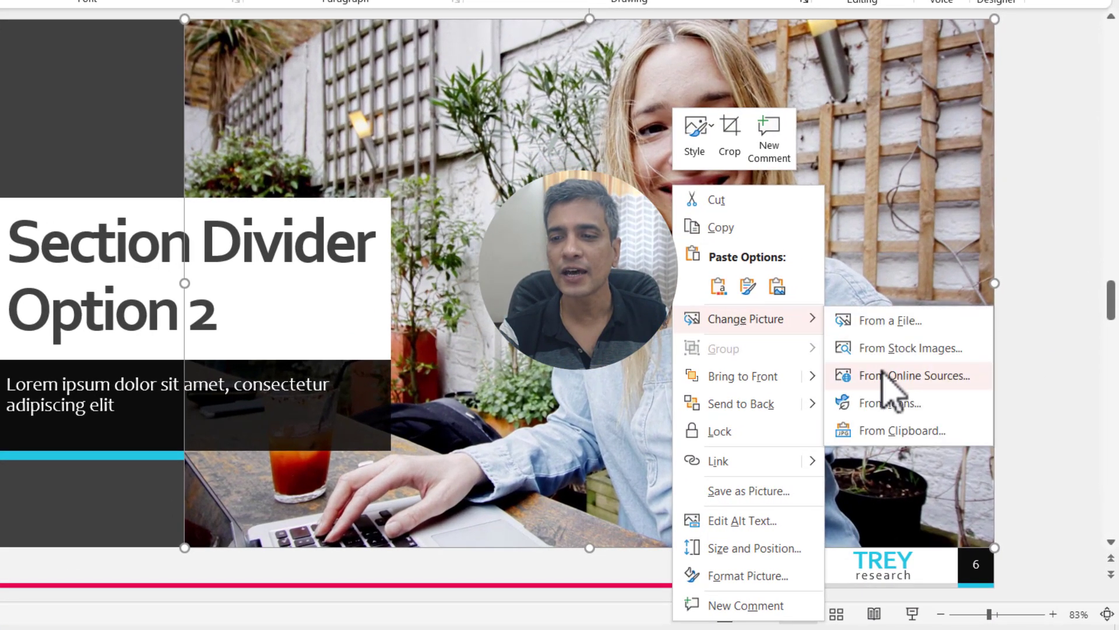
left_click(909, 348)
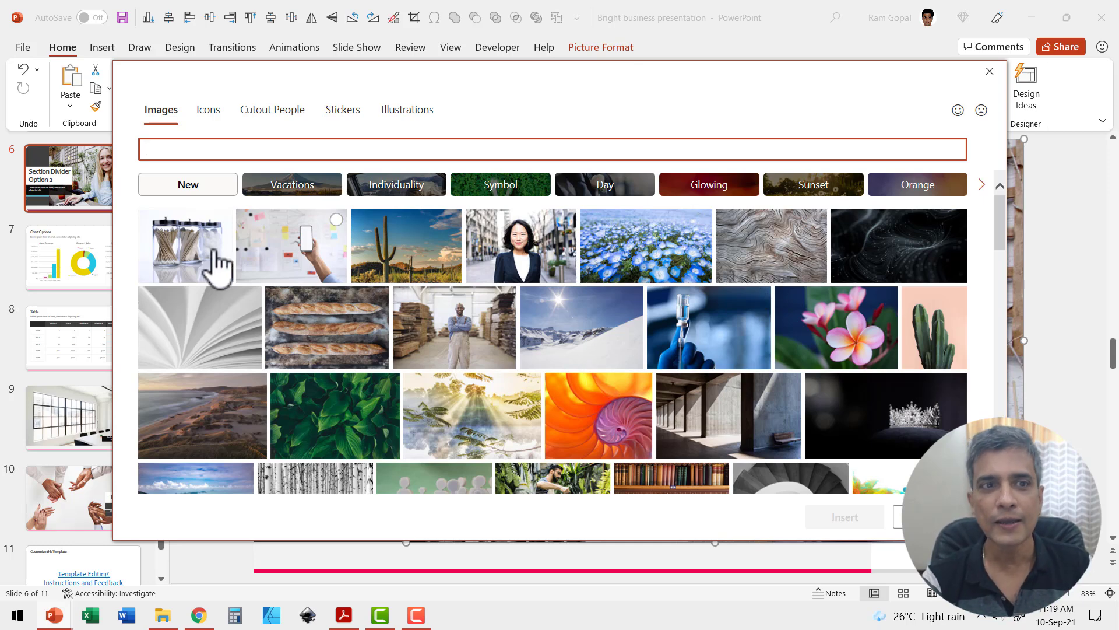
type("E")
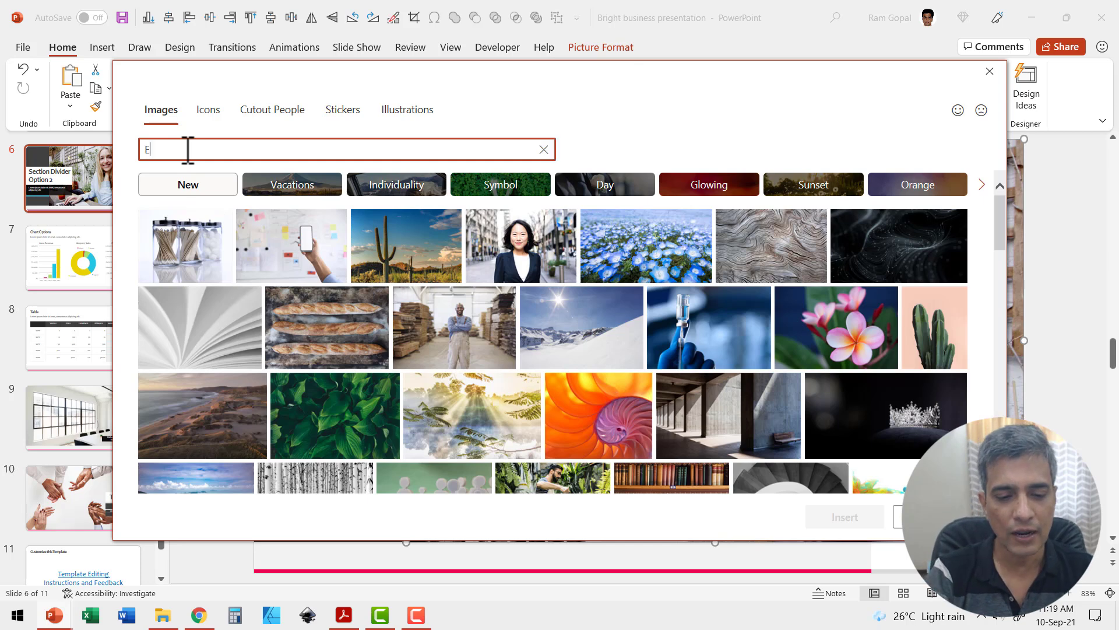
type("ngineering")
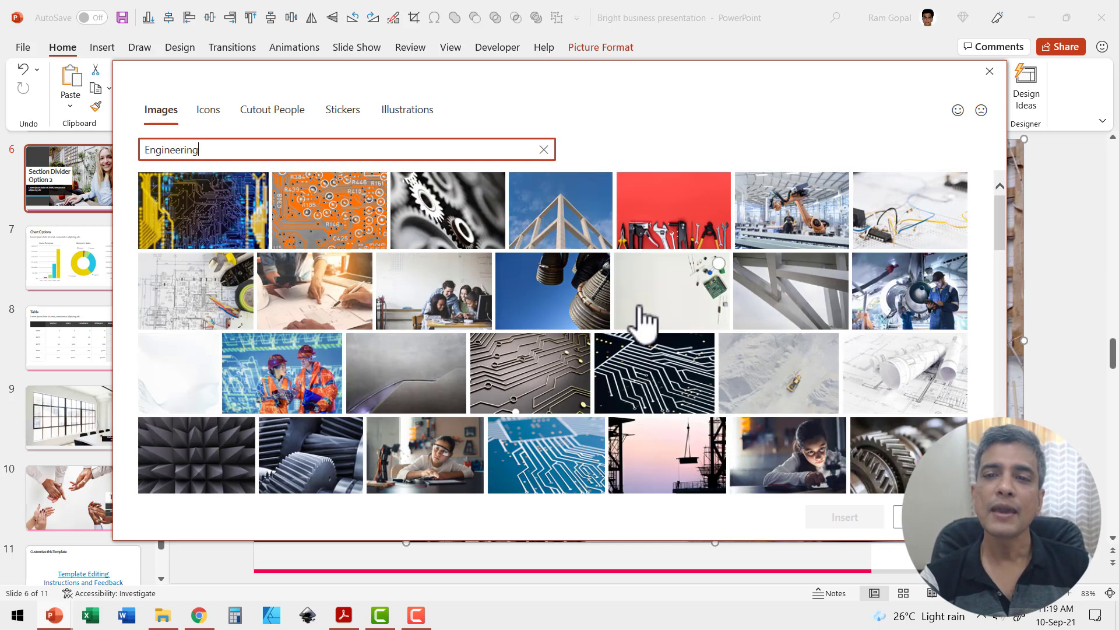
left_click(799, 225)
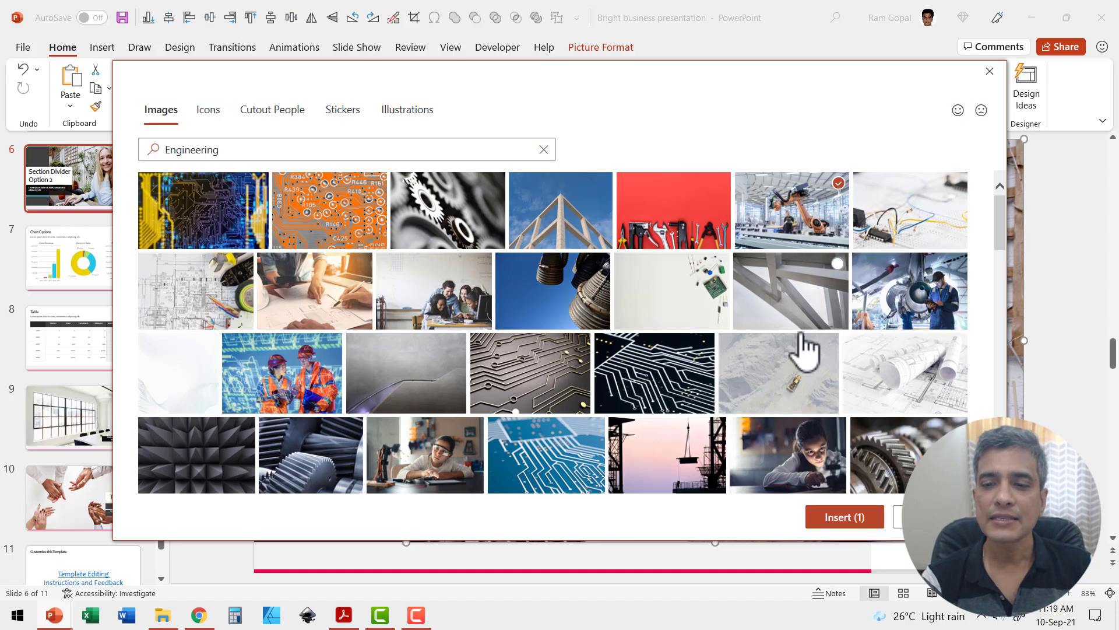
left_click(822, 517)
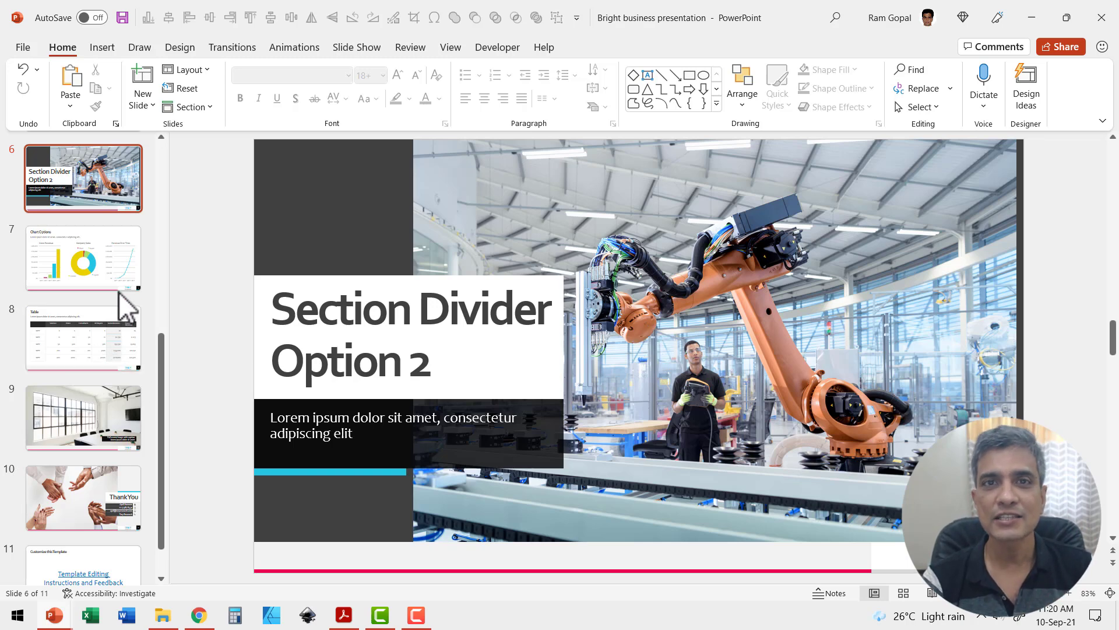
- Open slide 5, Comparison, and look over its Trey Research heading and first bullet
scroll(122, 303, "up", 3)
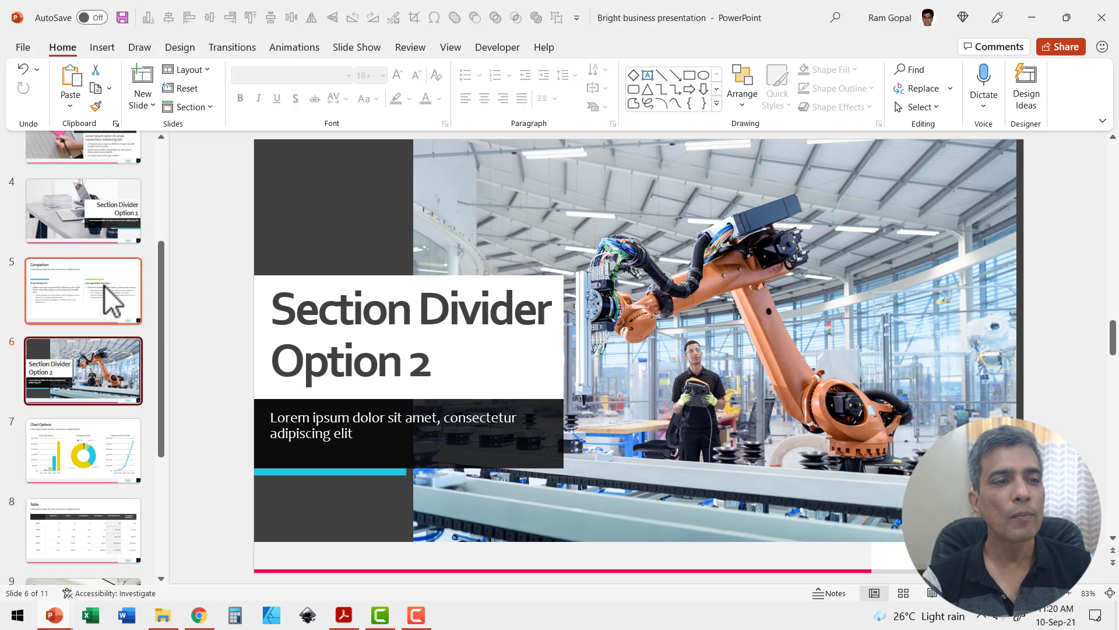
left_click(111, 300)
left_click_drag(315, 299, 536, 321)
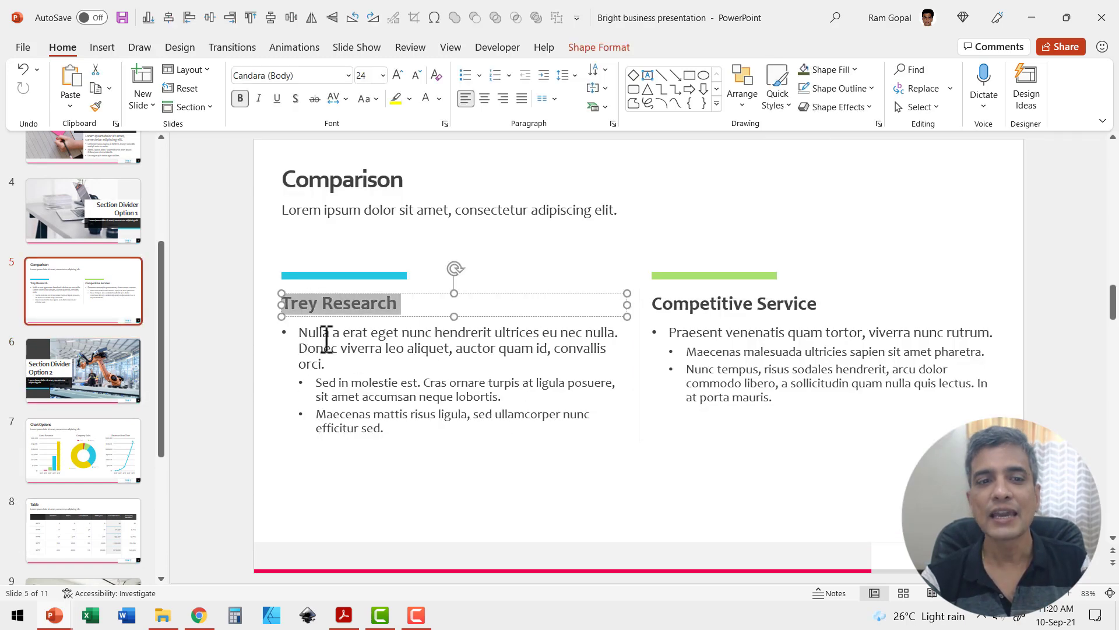
left_click_drag(326, 340, 452, 370)
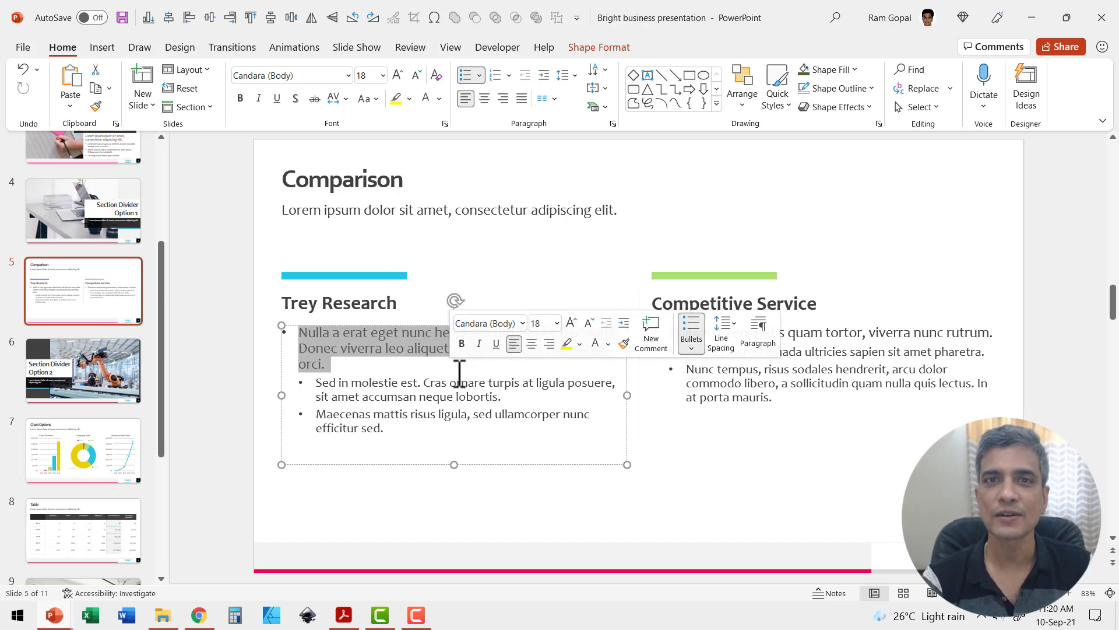
key("Escape")
key("Escape")
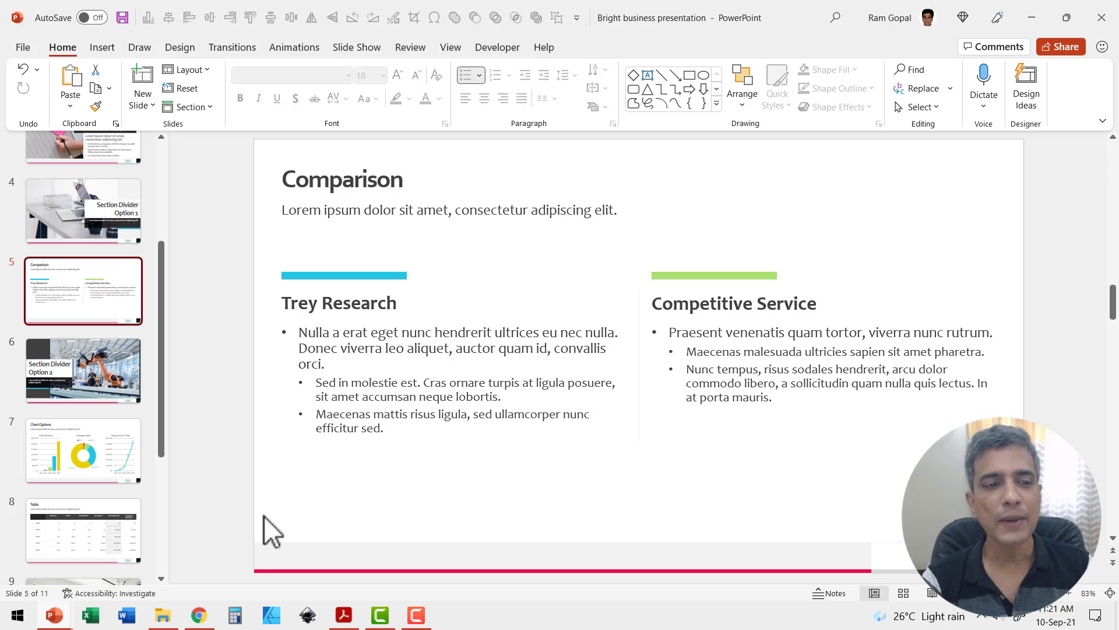
- Open slide 7 and check the Company Sales donut chart's series options
left_click(84, 458)
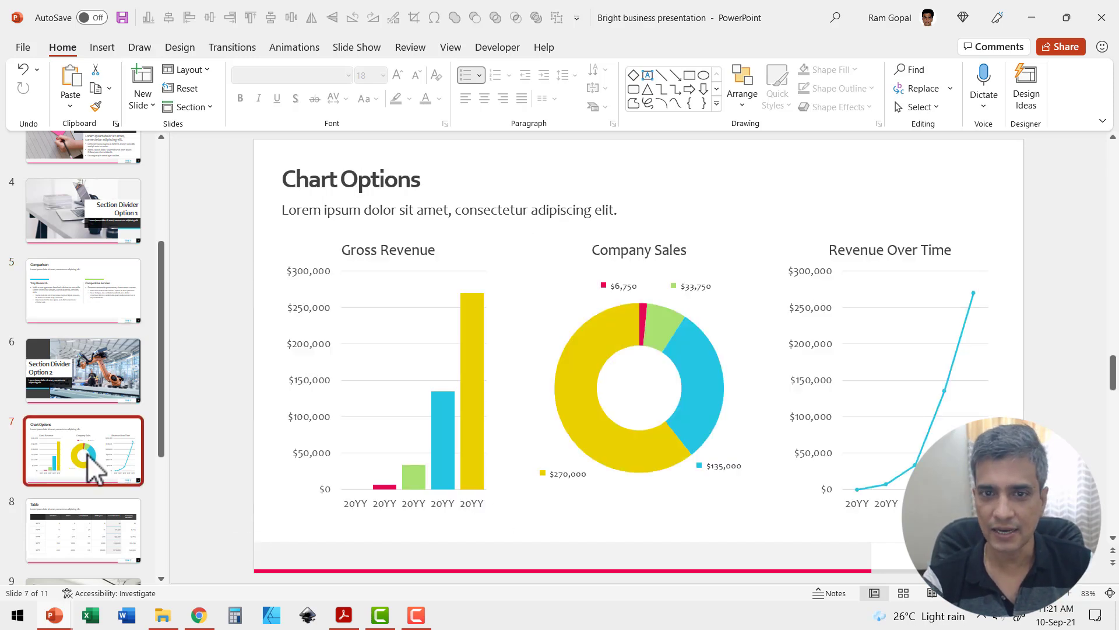
right_click(618, 324)
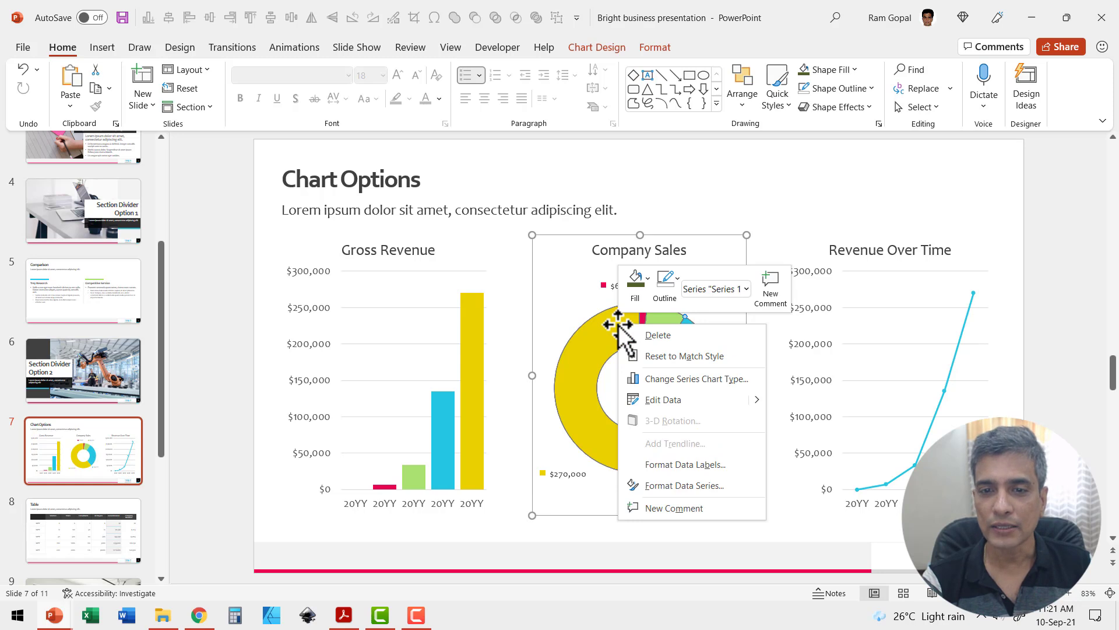
key("Escape")
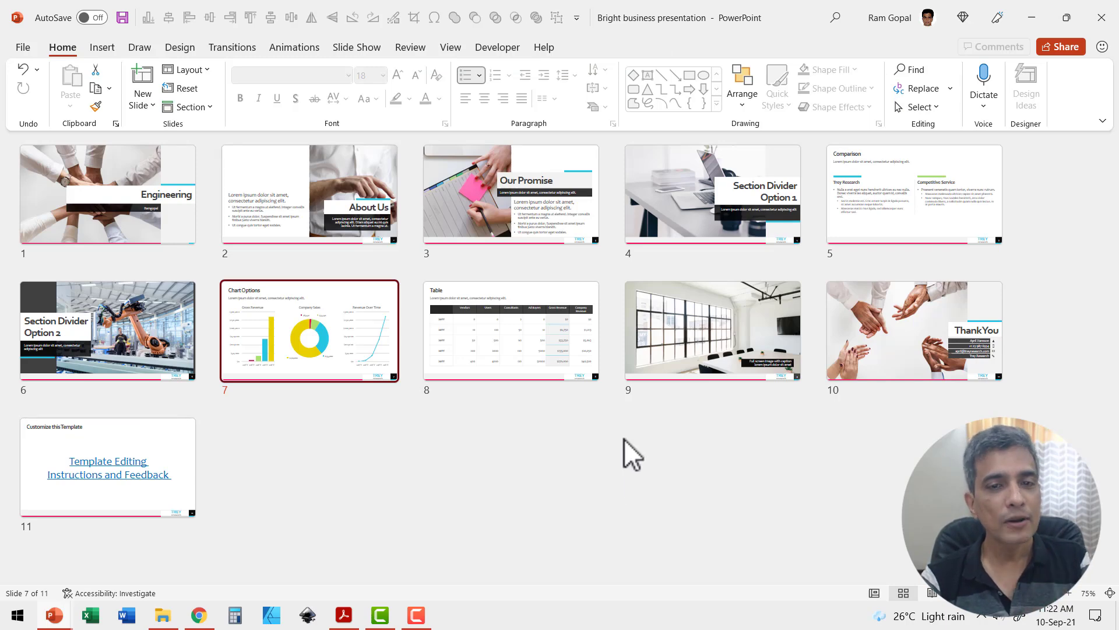
- Open the Table slide from Slide Sorter and select the Vendors and Users cells
left_click(518, 359)
double_click(517, 362)
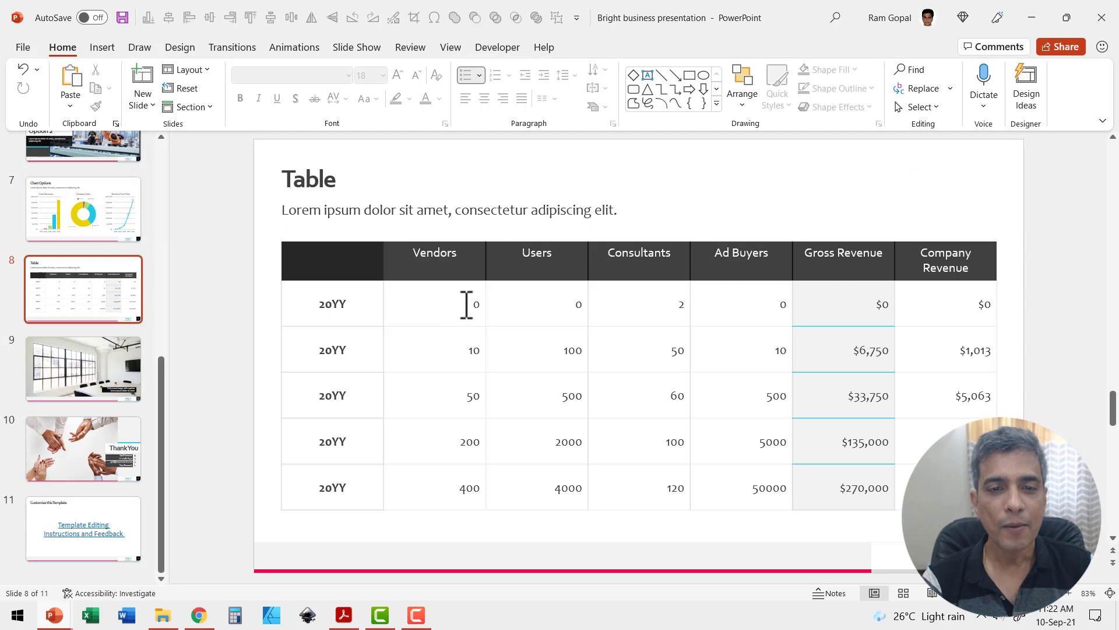
left_click_drag(467, 305, 493, 309)
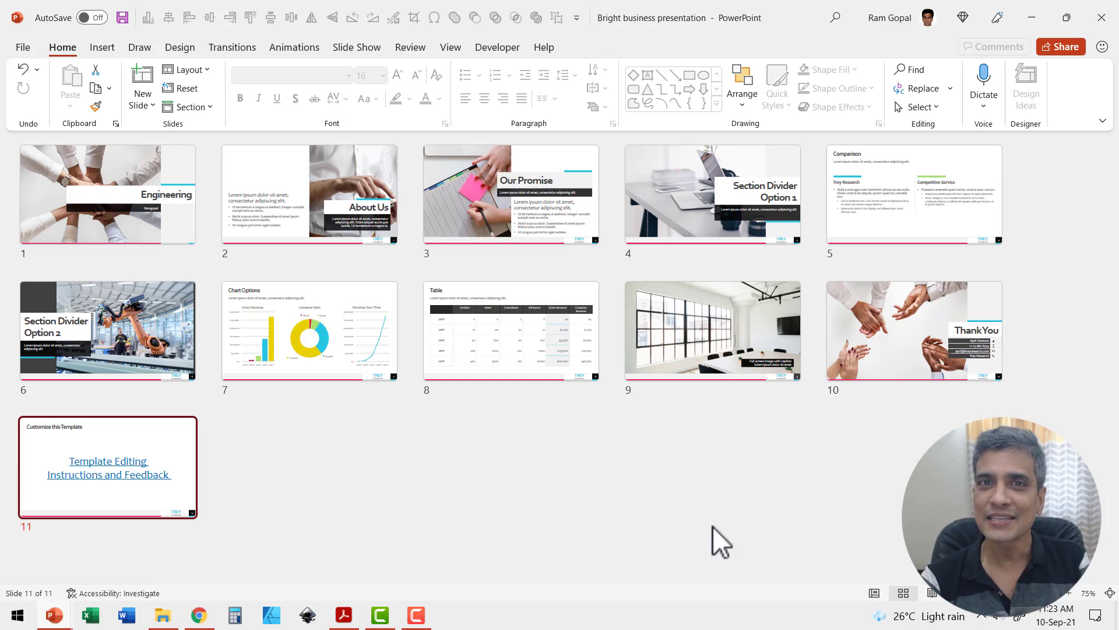
- Open slide 11 and follow its Template Editing Instructions and Feedback link
double_click(175, 482)
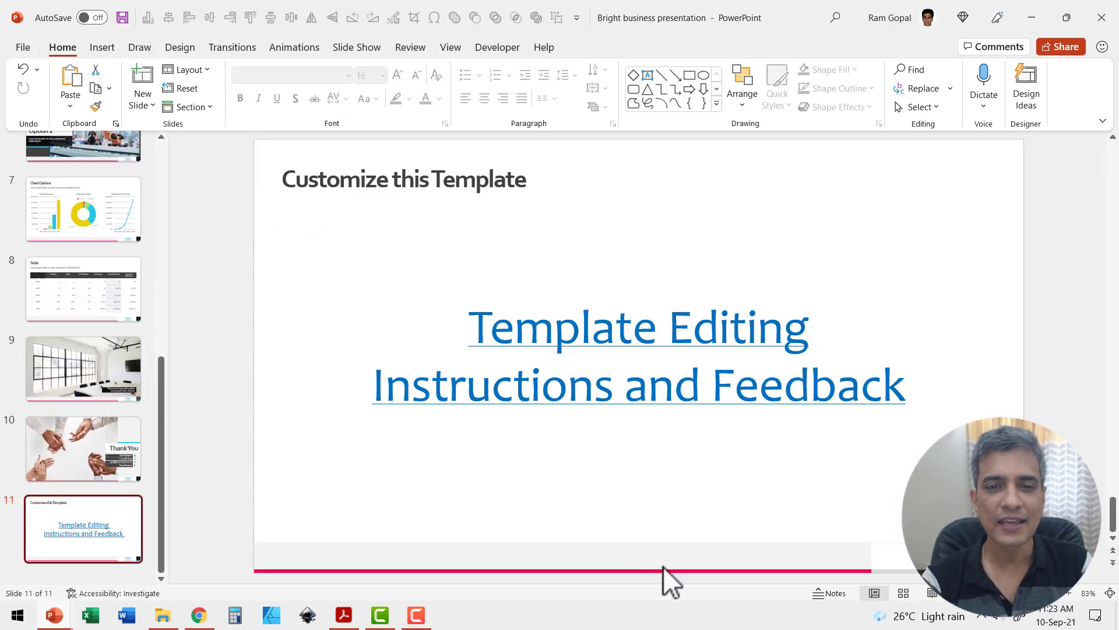
mouse_move(648, 404)
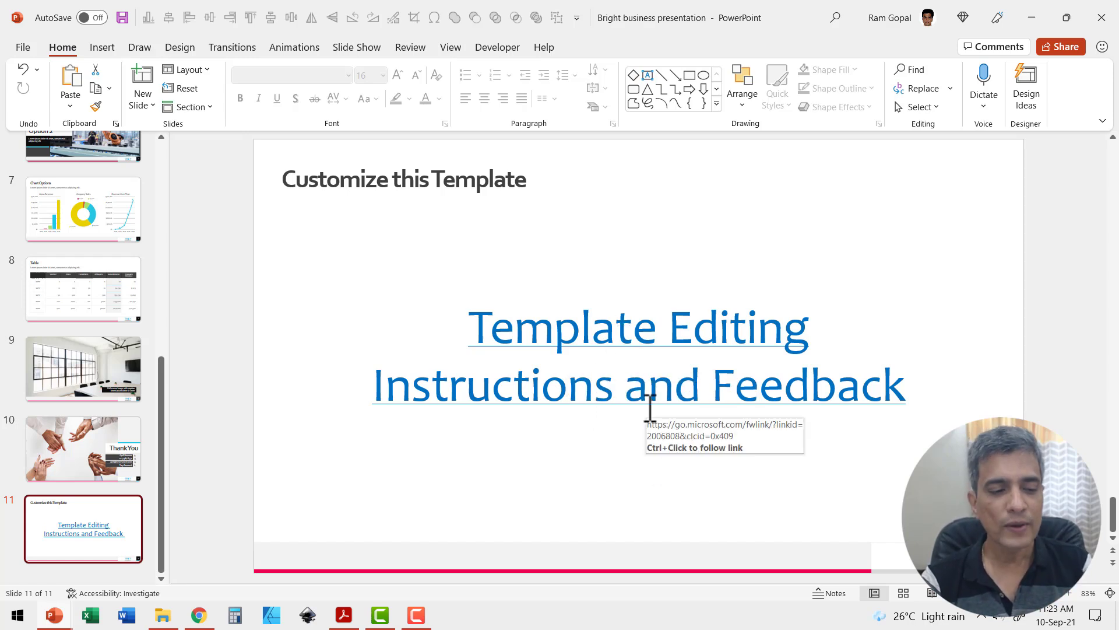
left_click(627, 347, "ctrl")
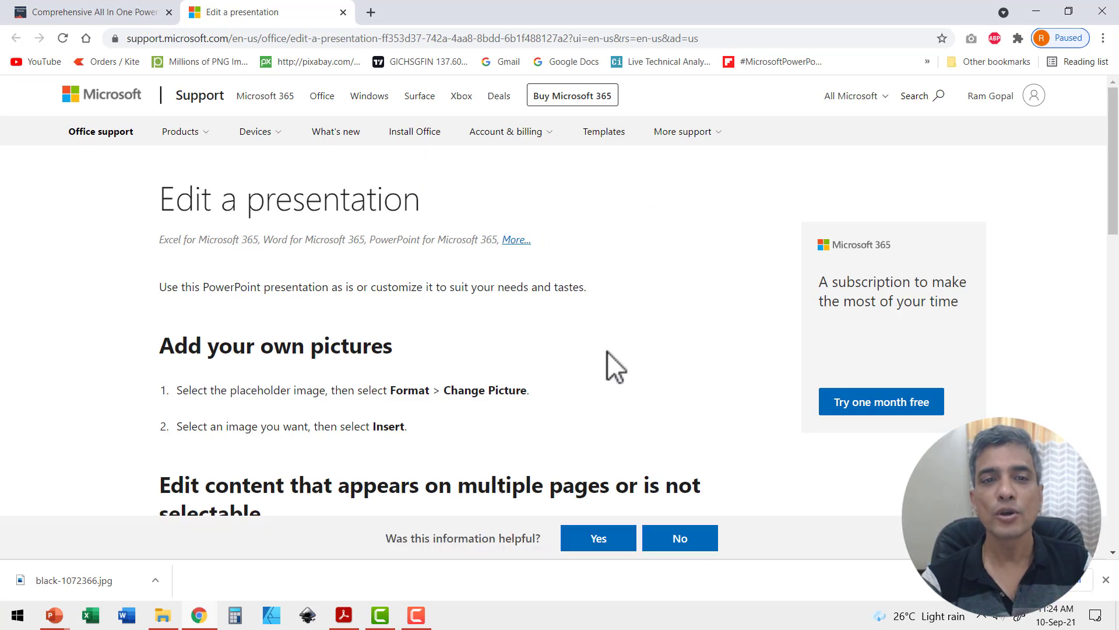
- Scroll the help page down to 'Pick your own colors or fonts'
scroll(606, 355, "down", 7)
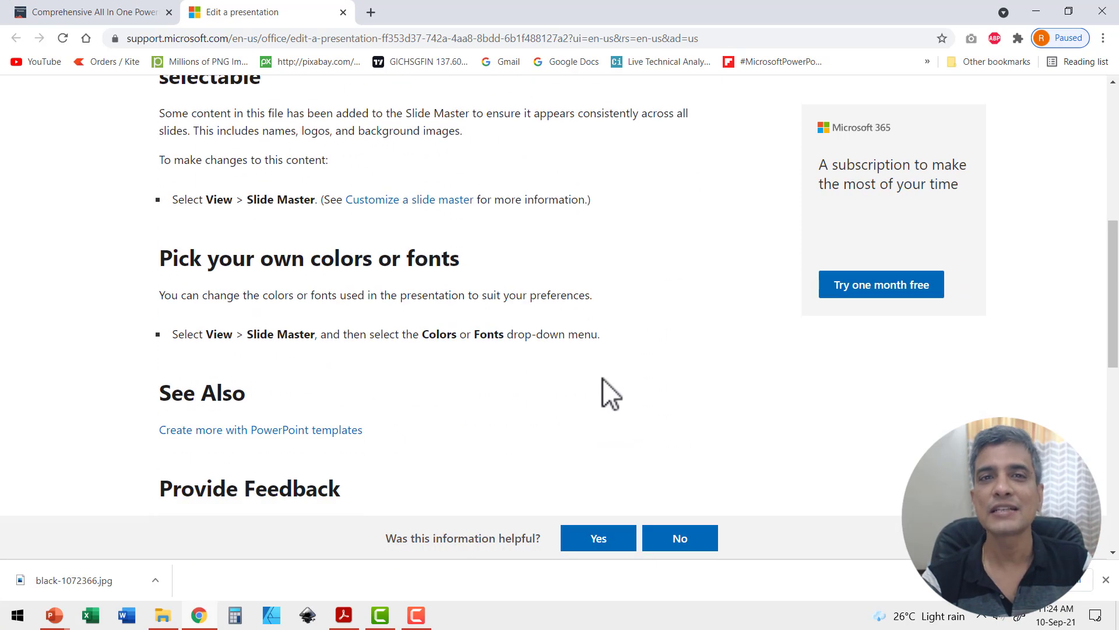
- Return to PowerPoint and view all eleven slides of the Bright business presentation in Slide Sorter
key("alt+Tab")
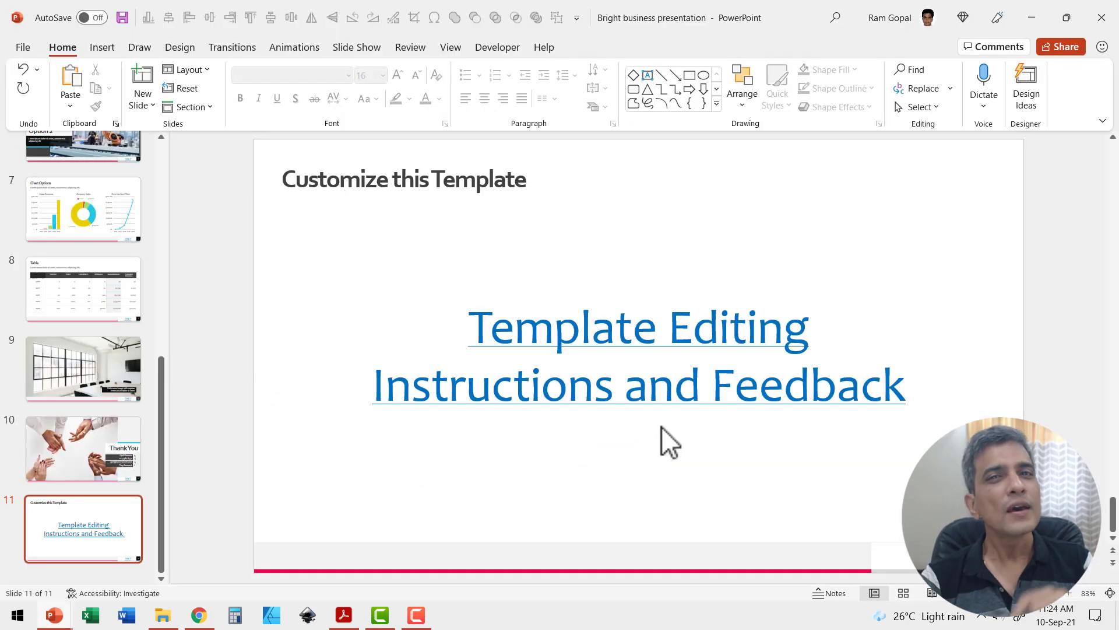
left_click(903, 593)
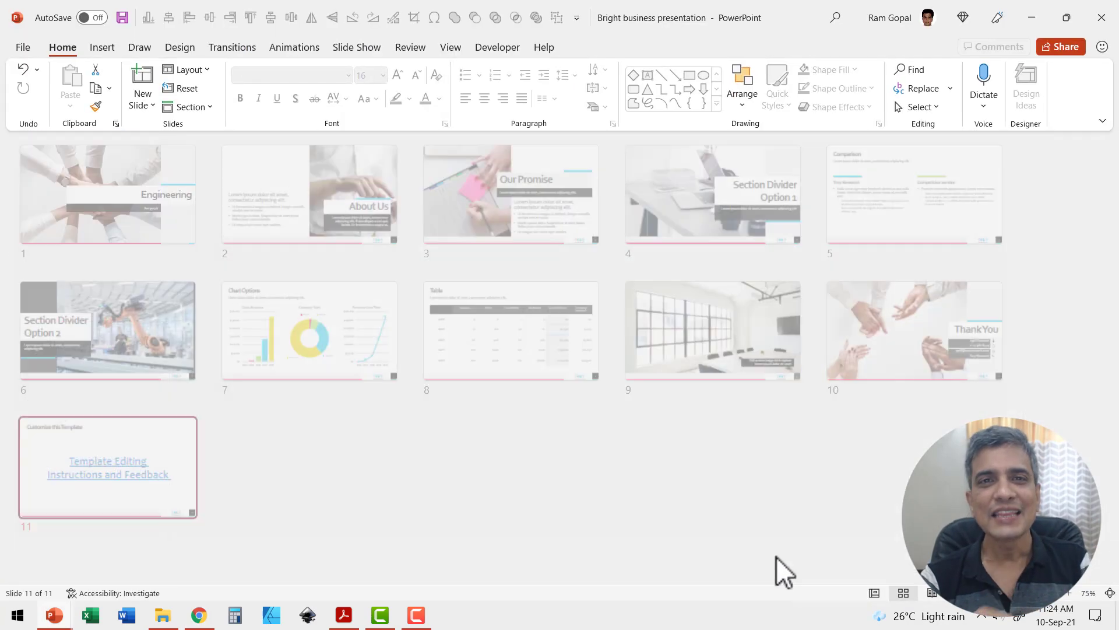